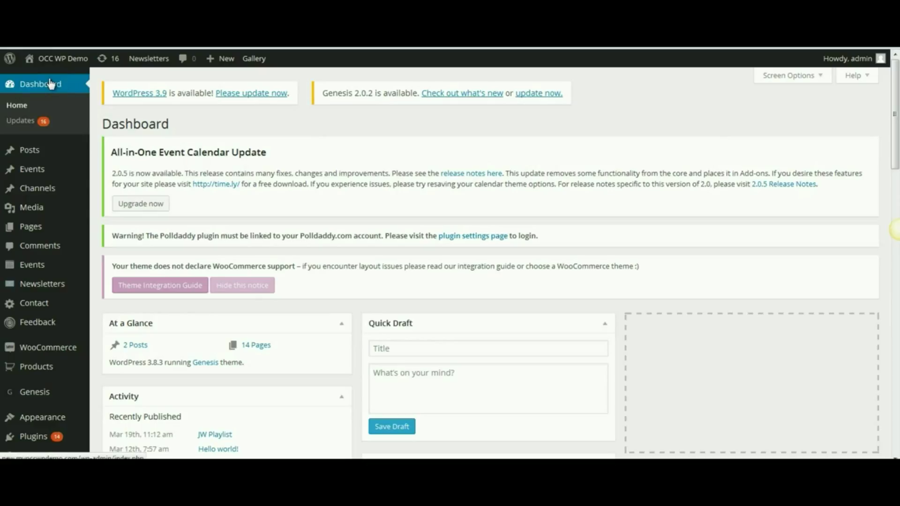
Step: Open Connections > Manage and scroll to the three approved Staff entries
scroll(896, 229, "down", 8)
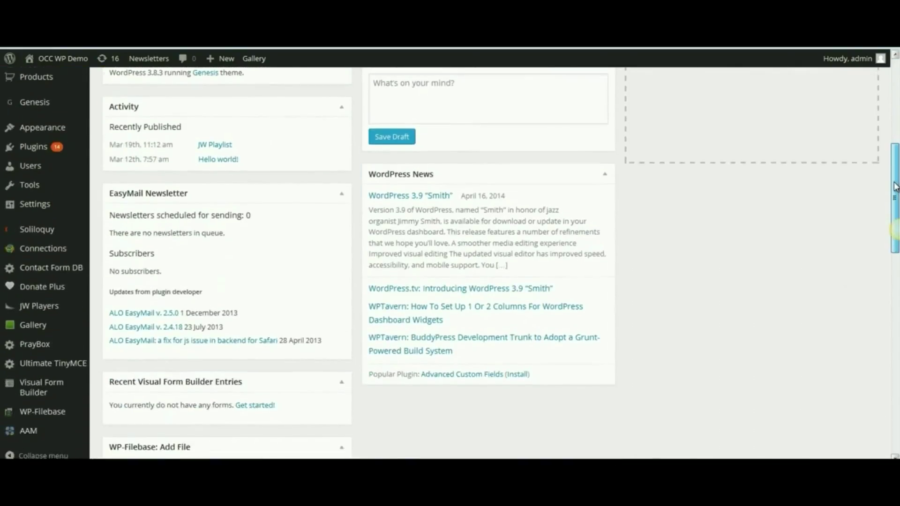
mouse_move(13, 177)
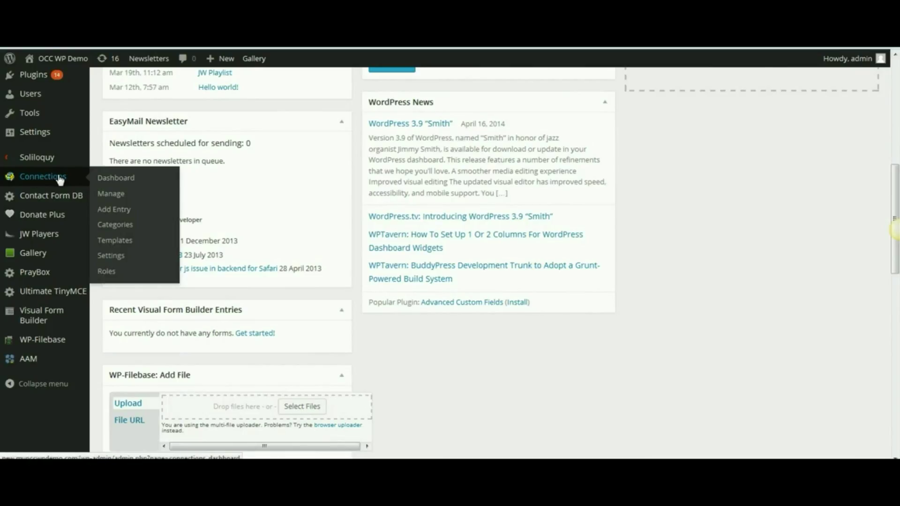
left_click(108, 194)
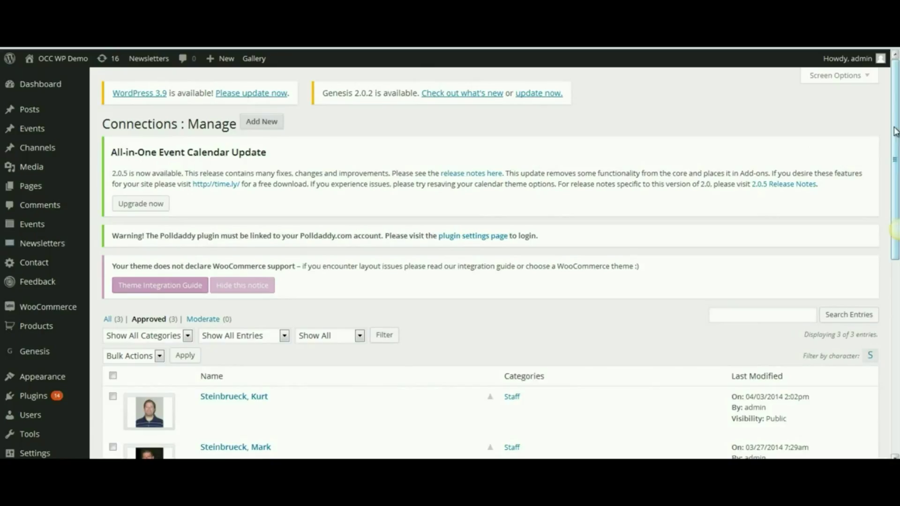
left_click_drag(895, 131, 896, 222)
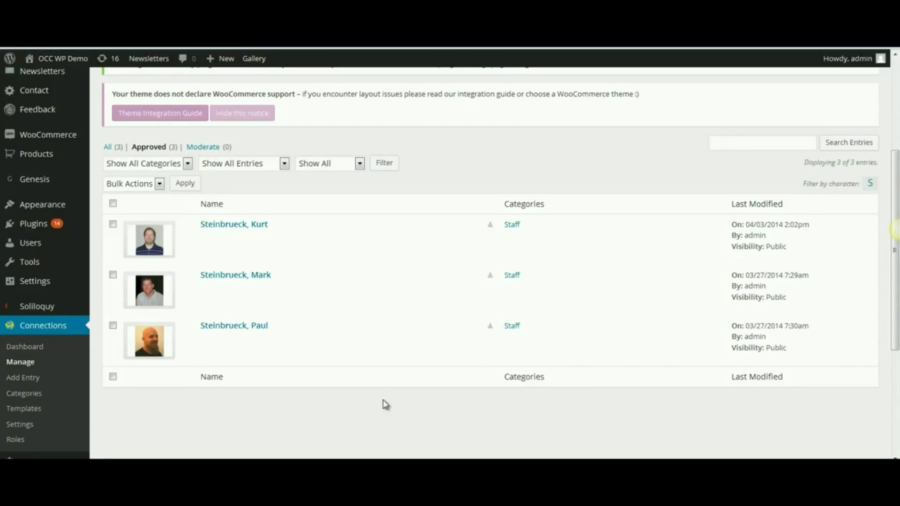
mouse_move(288, 342)
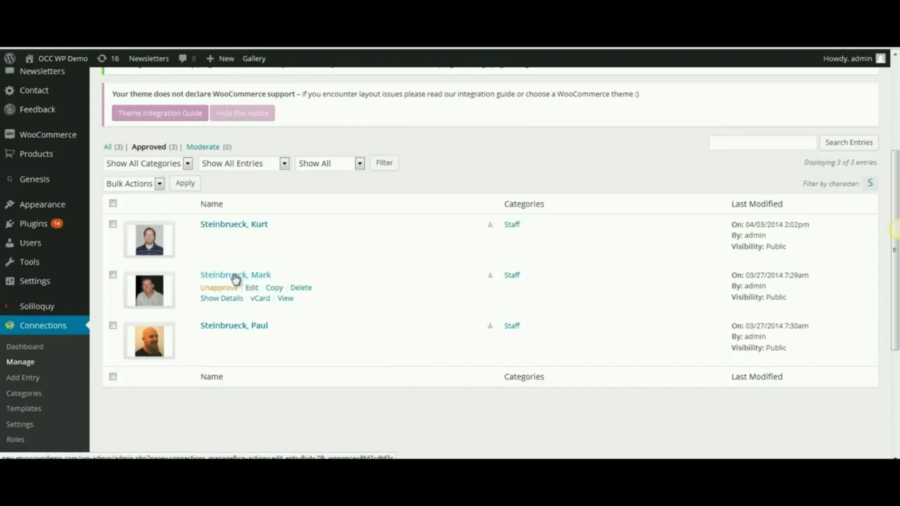
scroll(218, 305, "up", 3)
Step: Open the Directory page for editing from the All Pages list
scroll(218, 356, "up", 1)
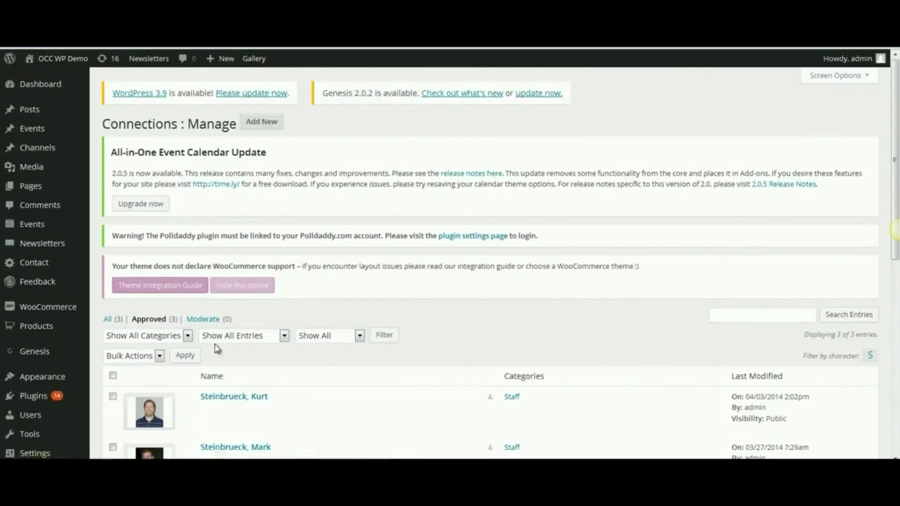
mouse_move(34, 187)
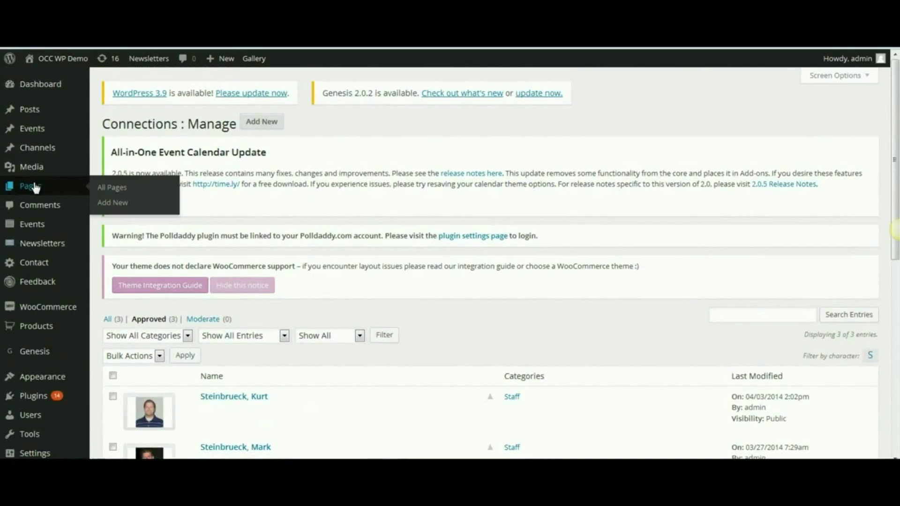
left_click(109, 188)
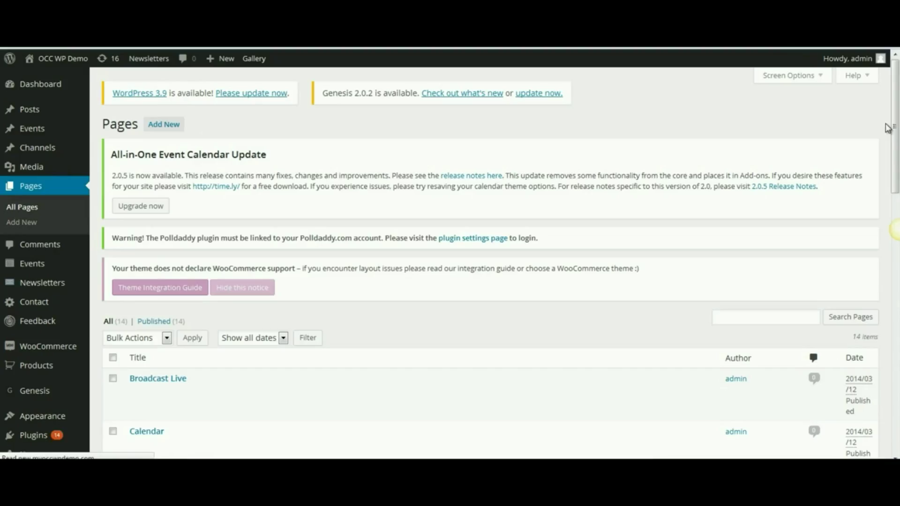
left_click_drag(896, 103, 896, 354)
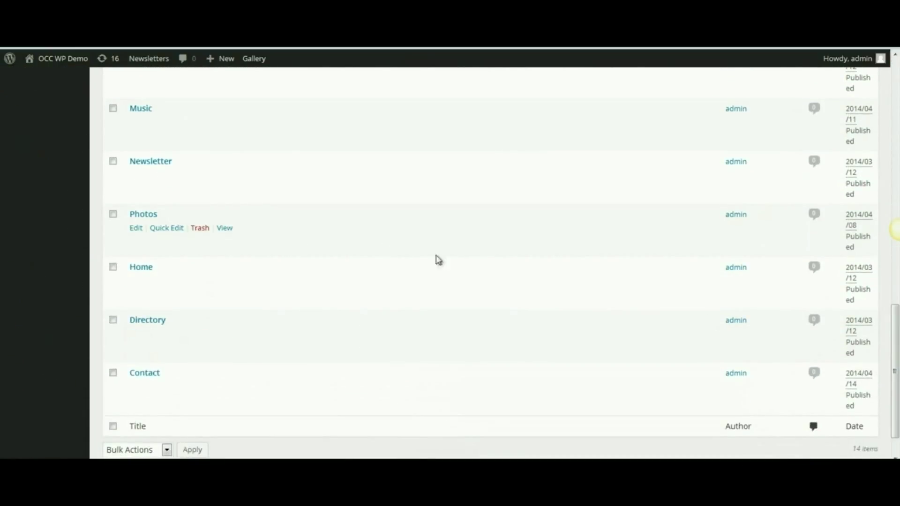
left_click(150, 322)
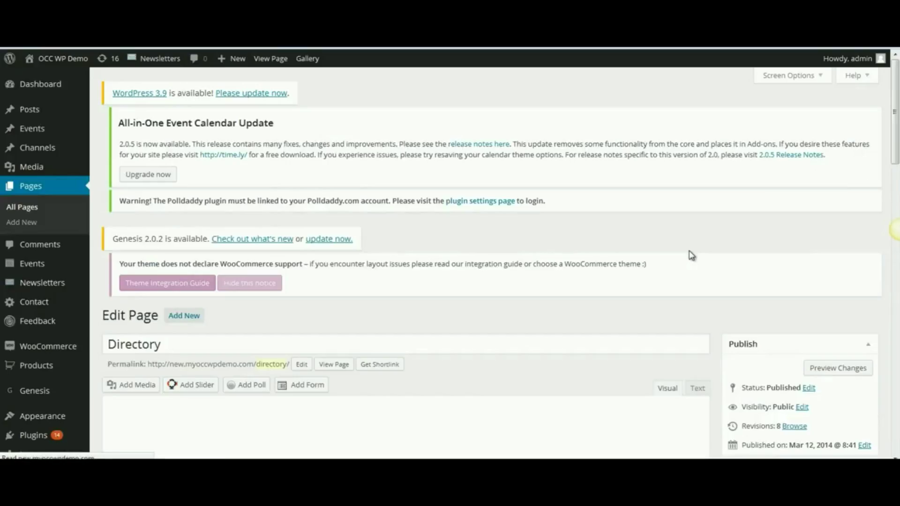
left_click_drag(895, 93, 897, 147)
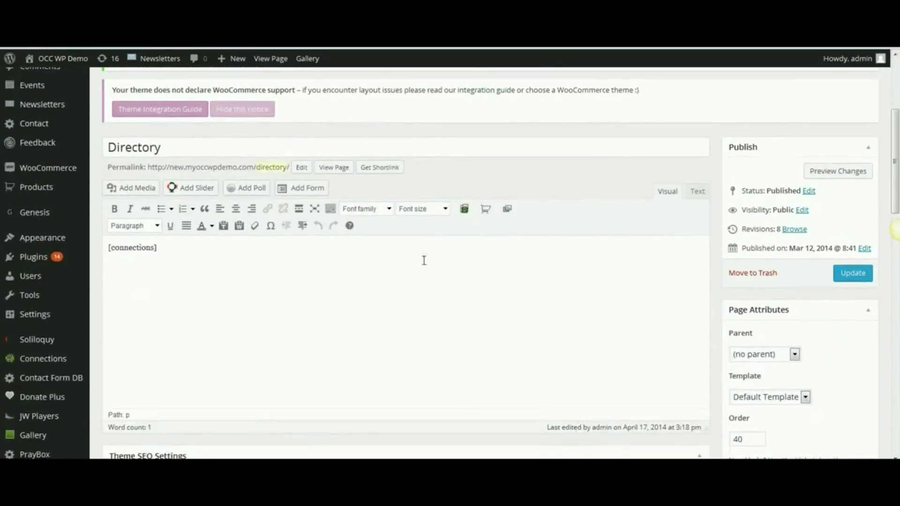
left_click(187, 248)
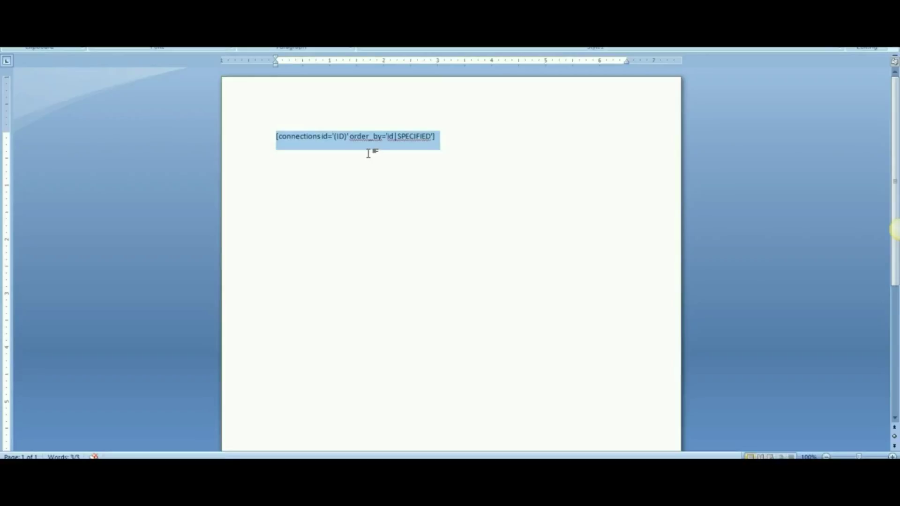
Step: In Word, select the sample line [connections id='(ID)' order_by='id|SPECIFIED']
left_click(281, 143)
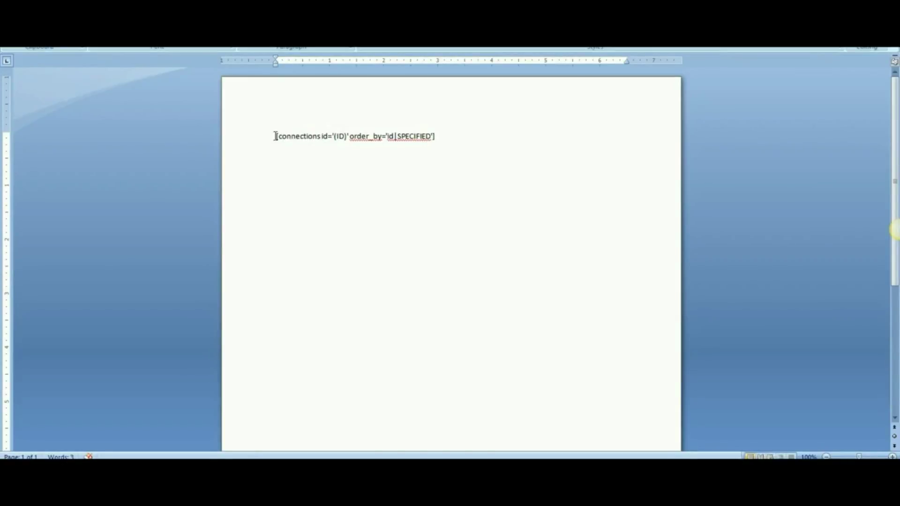
left_click_drag(275, 136, 435, 136)
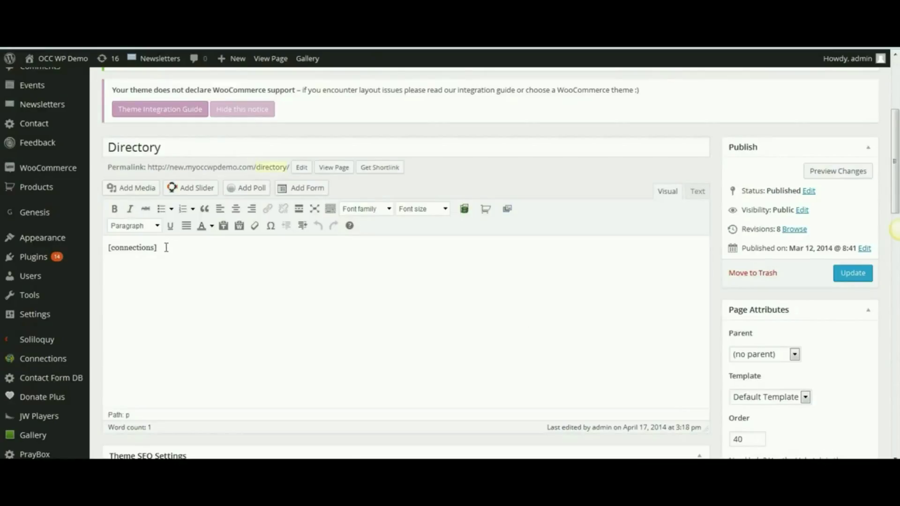
Step: Replace [connections] with the pasted shortcode template and clear its (ID) placeholder
left_click_drag(162, 248, 67, 251)
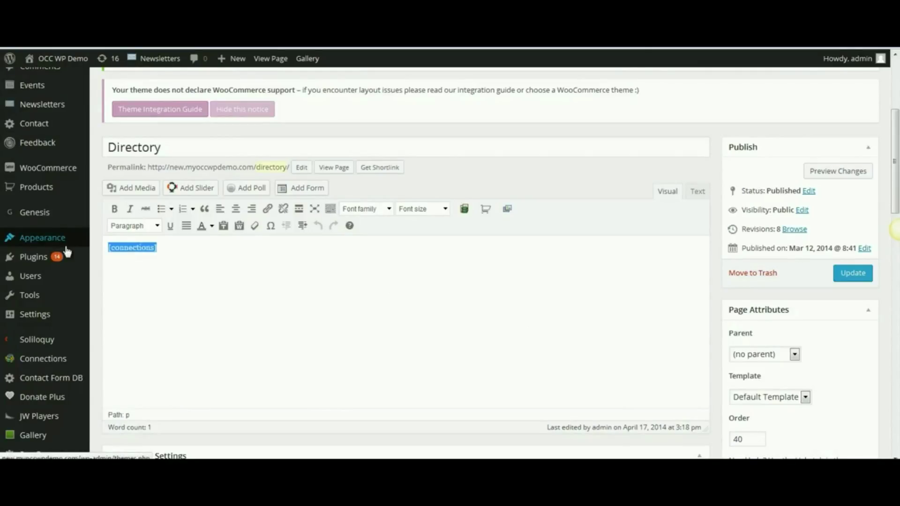
key("Delete")
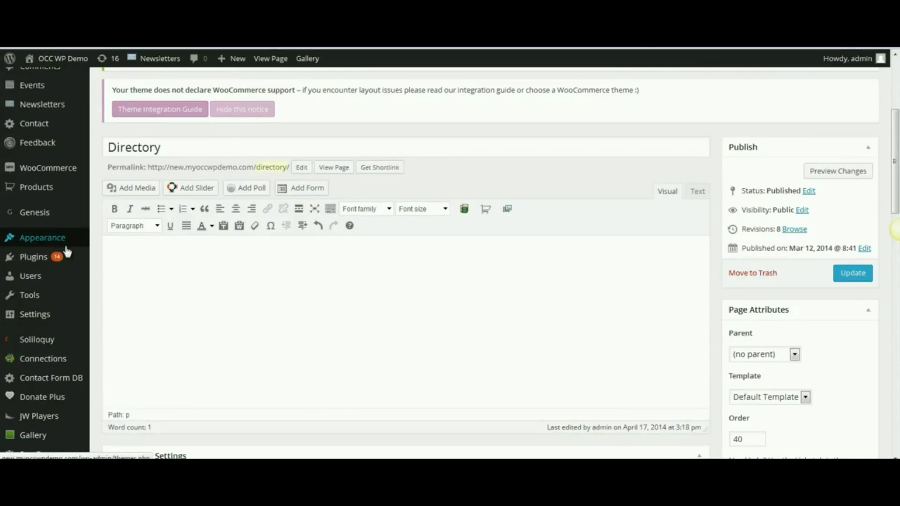
type("[connections id='(ID)' order_by='id|SPECIFIED']")
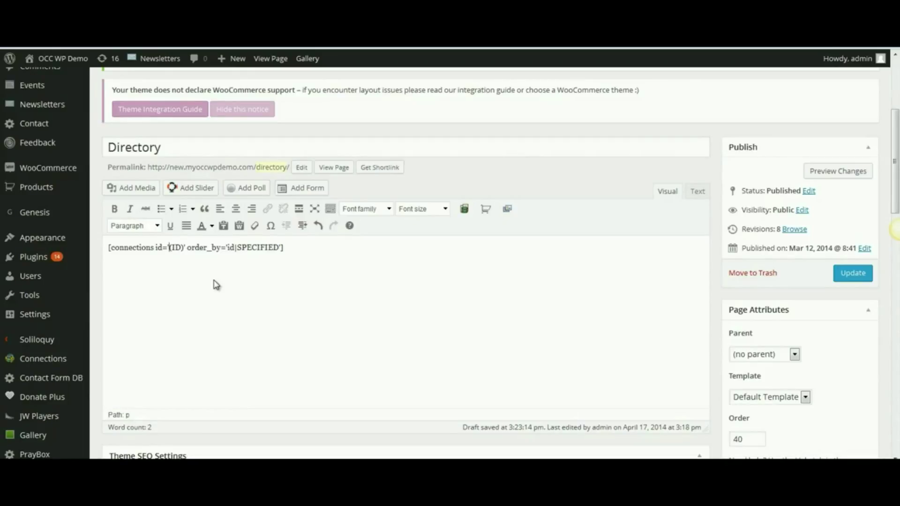
key("Delete")
key("Delete")
key("Delete")
key("Delete")
key("Delete")
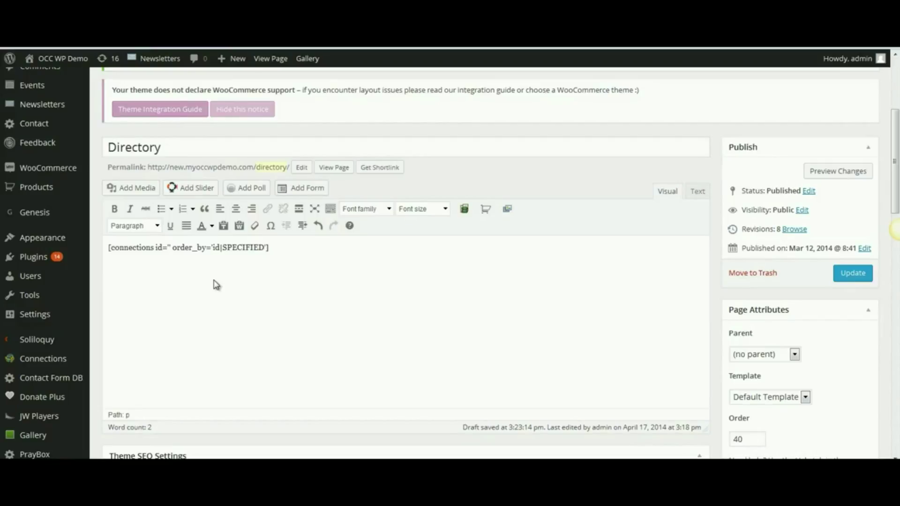
Step: Fill in id='1,3,2' in the shortcode and update the Directory page
type("1")
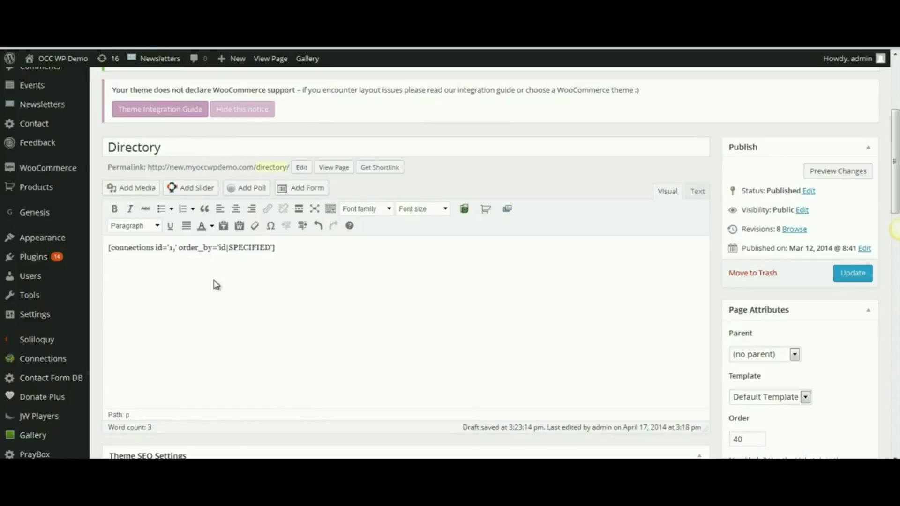
type(",3,")
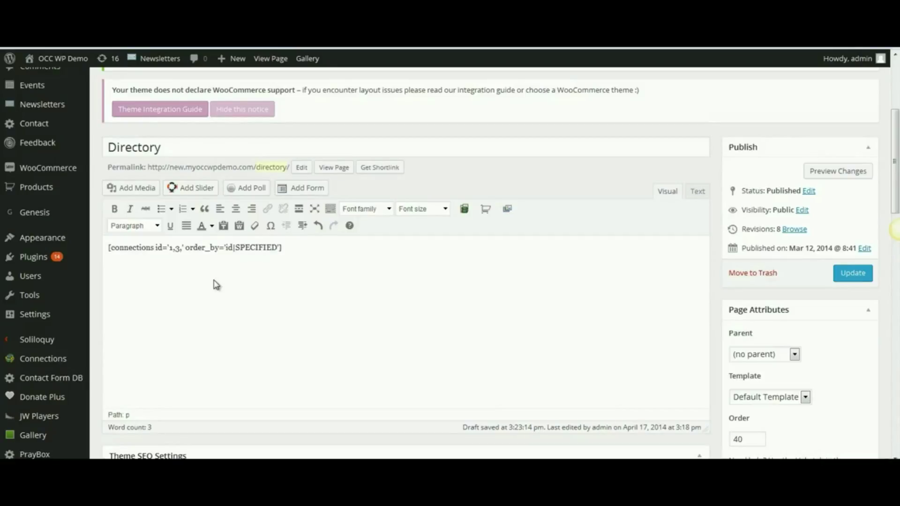
type("2")
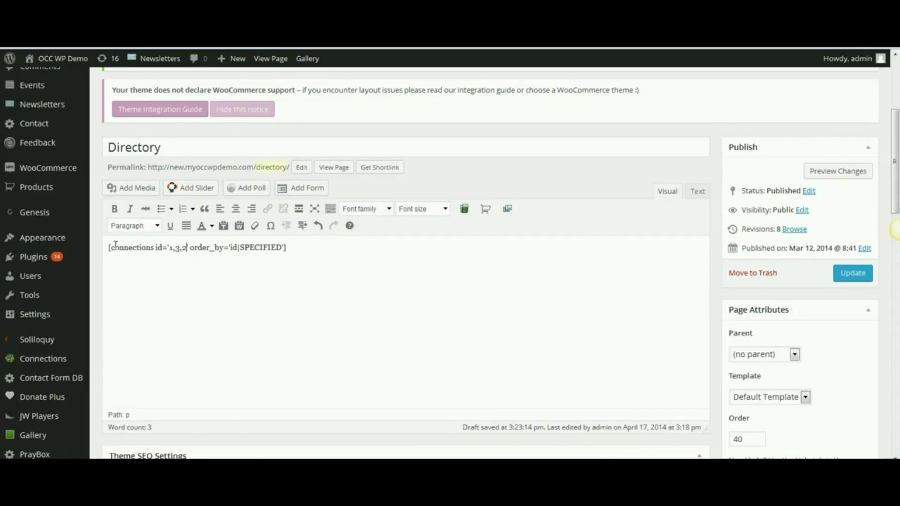
left_click(185, 248)
left_click(850, 277)
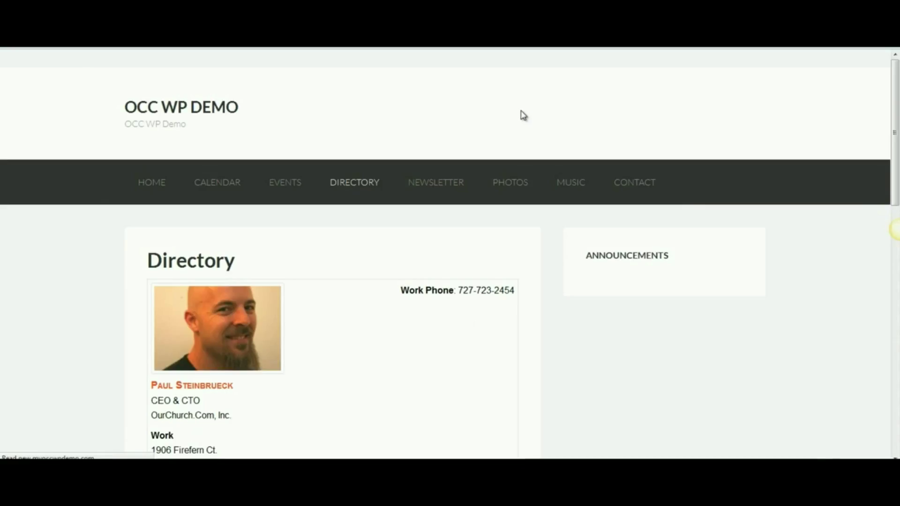
Step: Scroll through the live Directory page to check the entries follow the 1,3,2 order
scroll(842, 127, "down", 3)
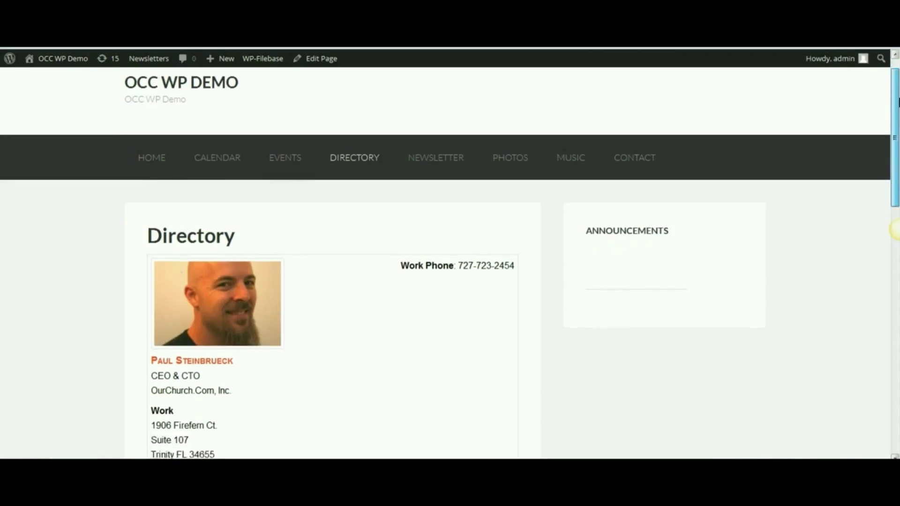
scroll(893, 230, "down", 12)
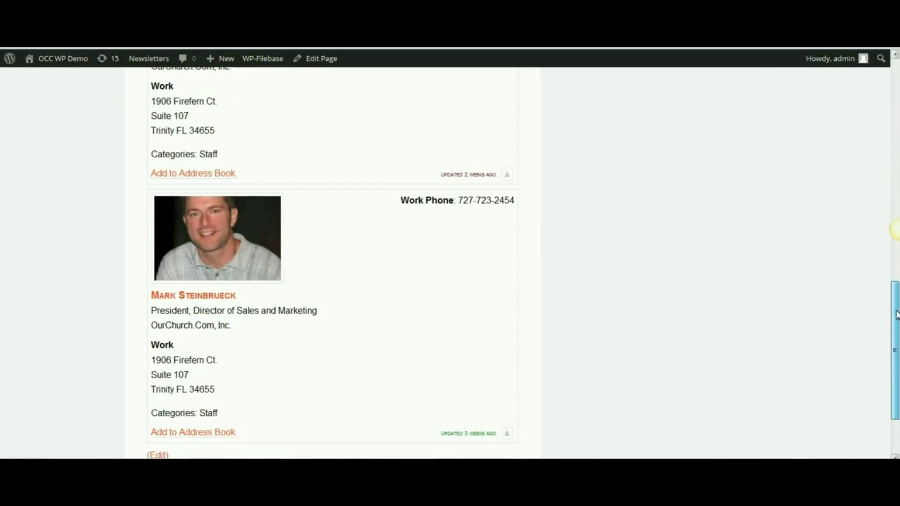
scroll(895, 316, "up", 15)
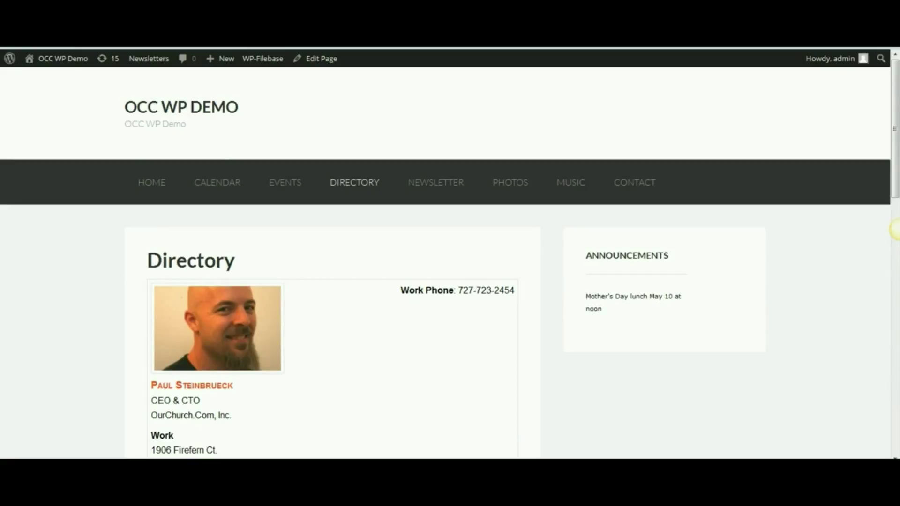
Step: Go back to the Directory editor showing the saved [connections id='1,3,2' order_by='id|SPECIFIED']
key("alt+Left")
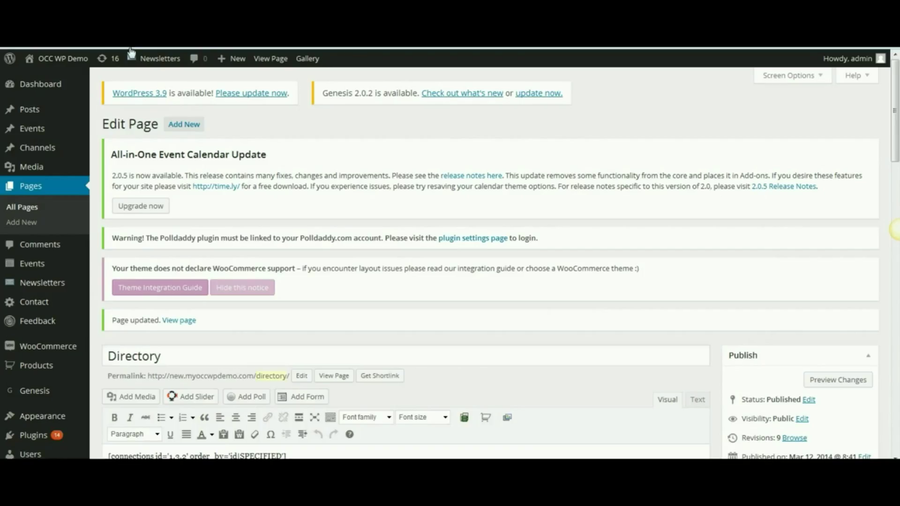
left_click_drag(894, 145, 895, 103)
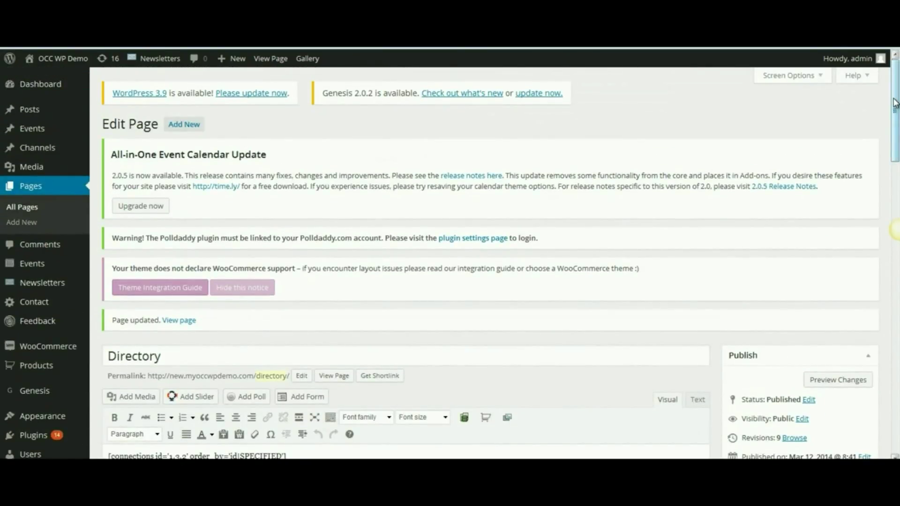